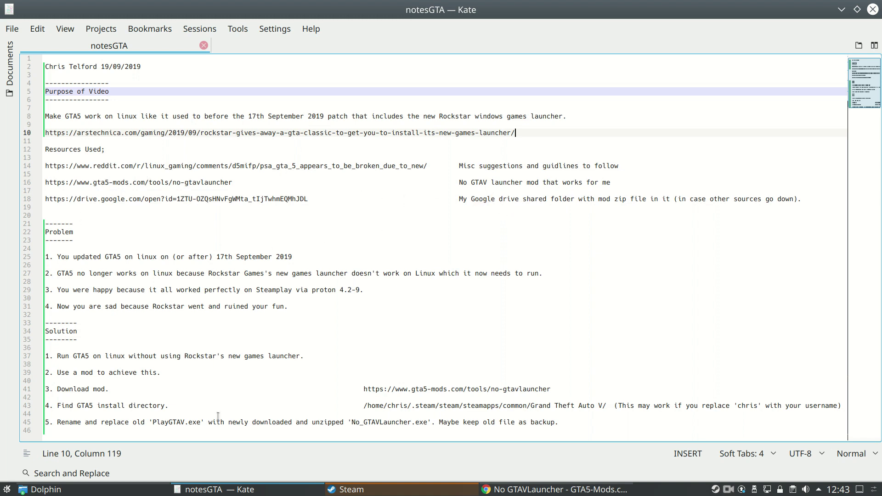
left_click(457, 487)
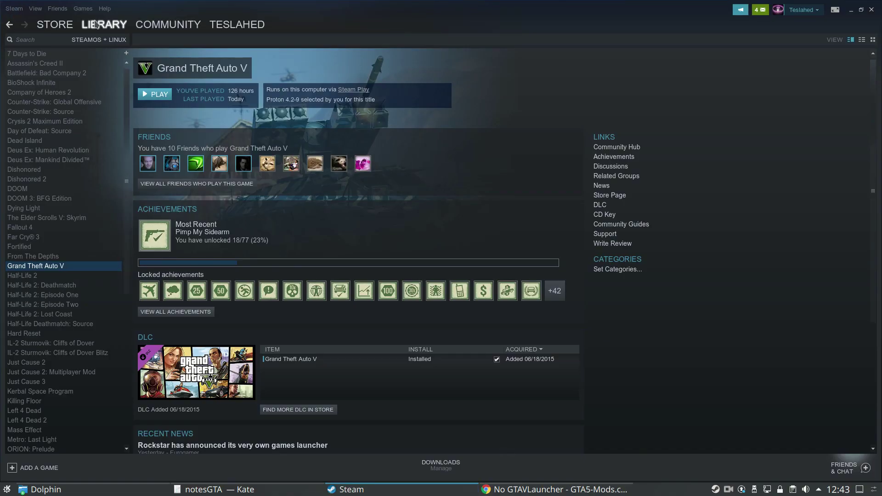
right_click(60, 266)
left_click(135, 417)
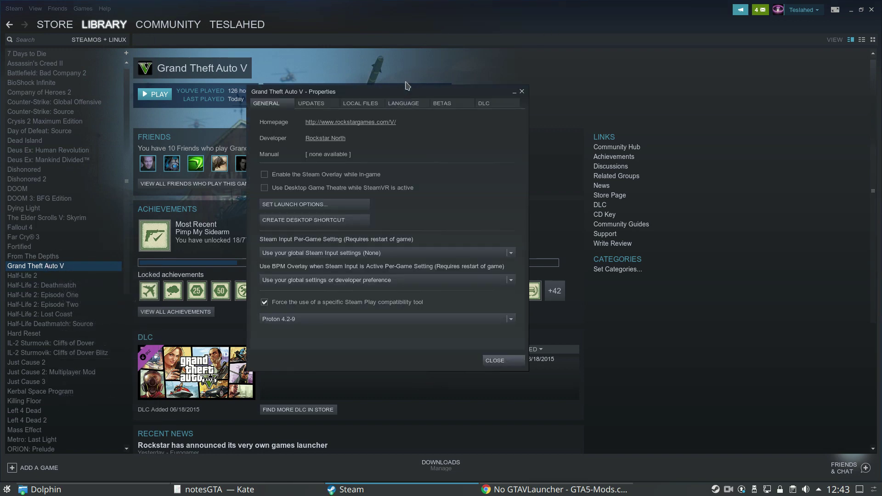
left_click_drag(405, 85, 338, 57)
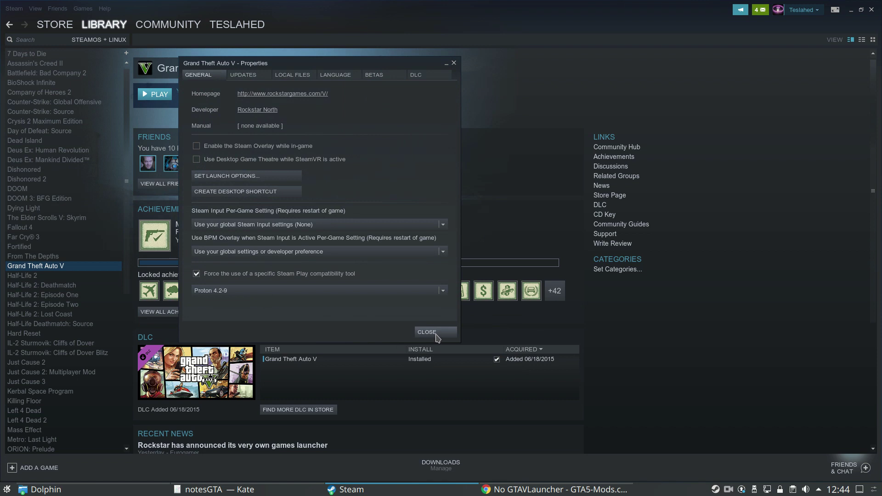
left_click(435, 333)
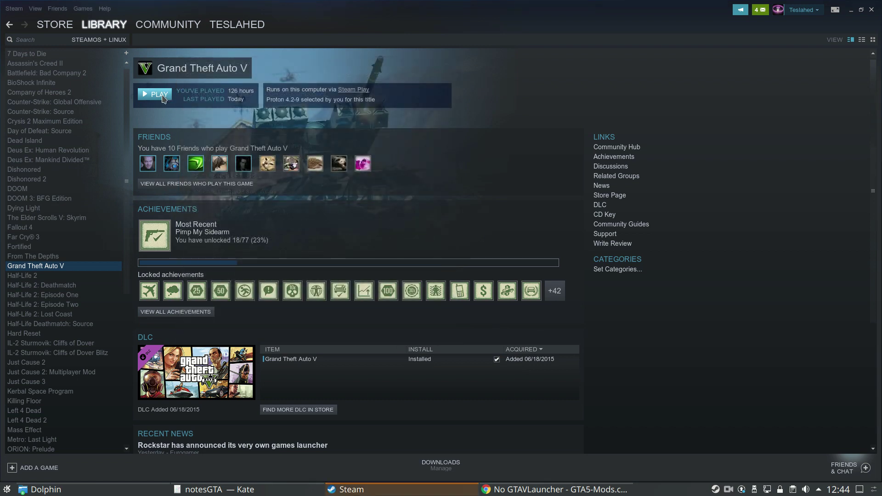
Launch Play Grand Theft Auto V from Steam and close the missing Rockstar Games Launcher error
left_click(163, 97)
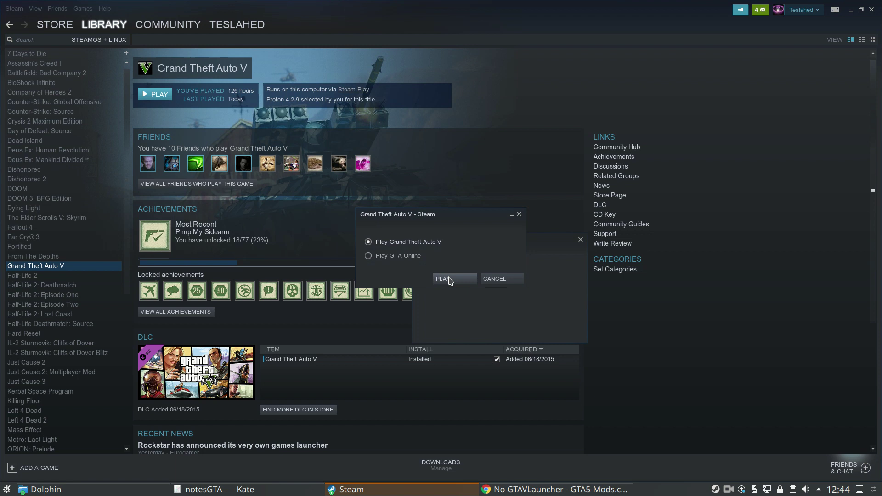
left_click(451, 279)
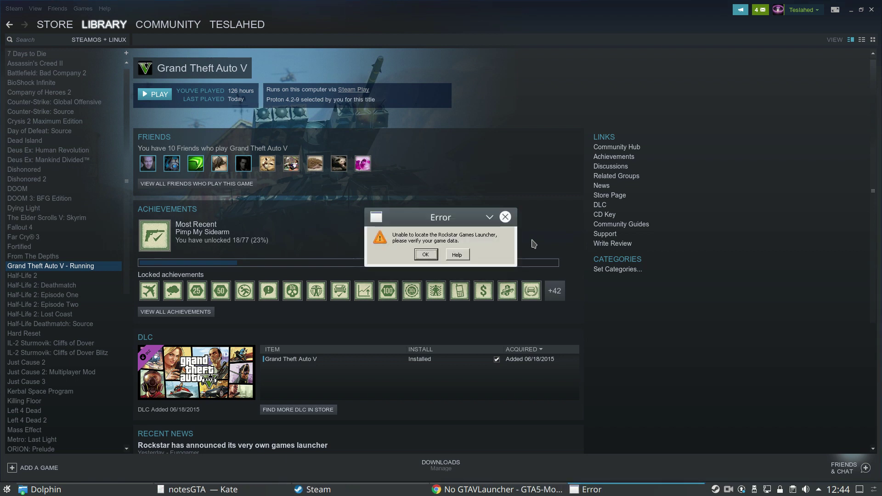
left_click_drag(464, 218, 388, 234)
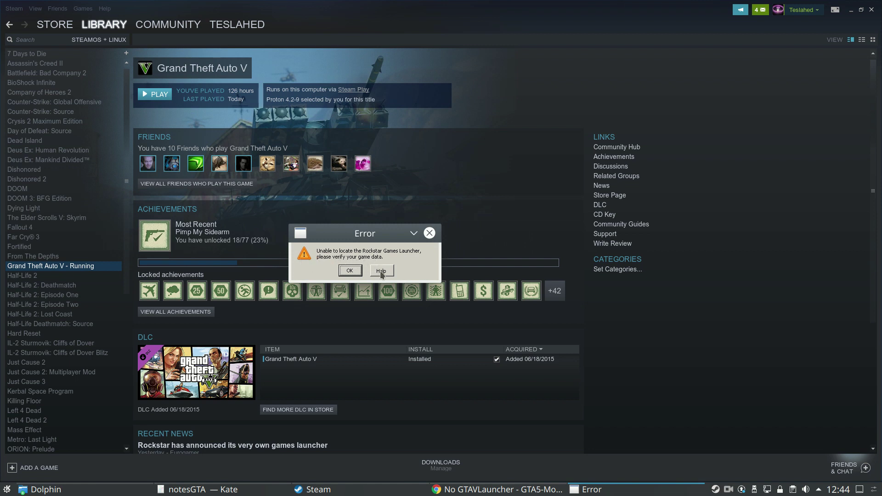
left_click(707, 370)
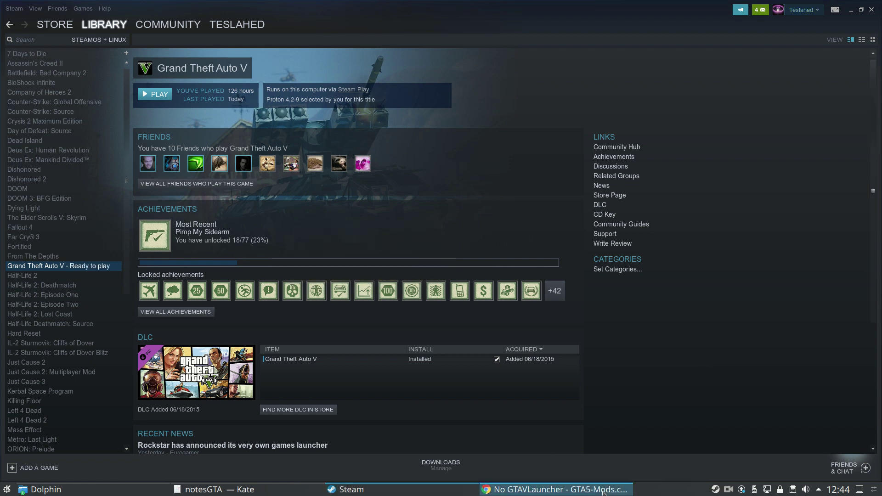
Switch back to notesGTA in Kate and highlight the Ars Technica and reddit links on lines 10 and 14
left_click(216, 489)
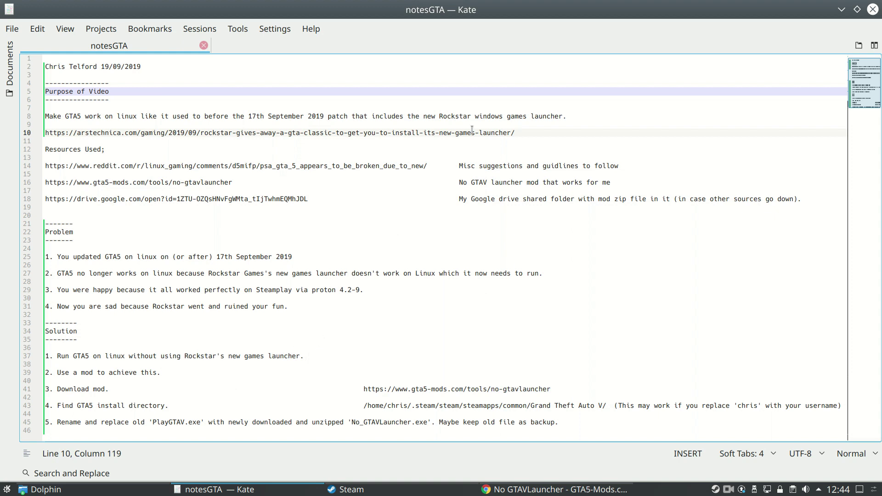
left_click_drag(526, 133, 49, 134)
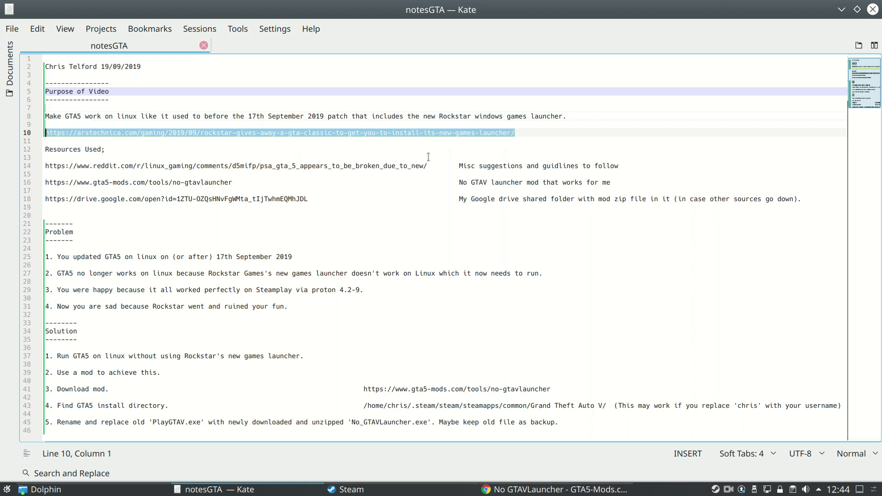
left_click_drag(431, 166, 45, 166)
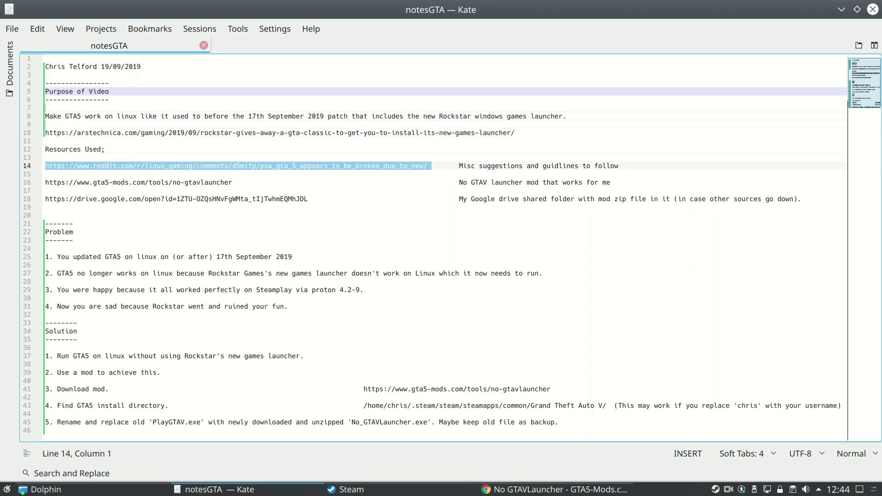
In Chrome, look over the Ars Technica article and the reddit thread about GTA 5 breaking
left_click(554, 490)
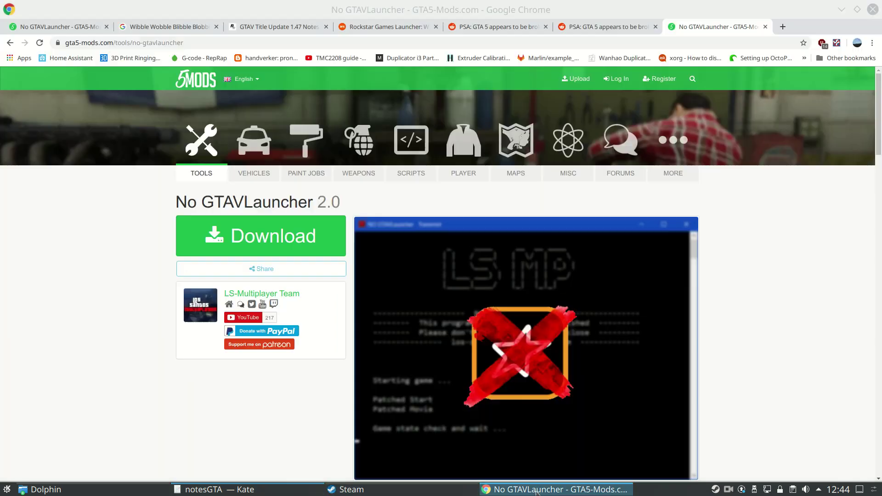
left_click(396, 27)
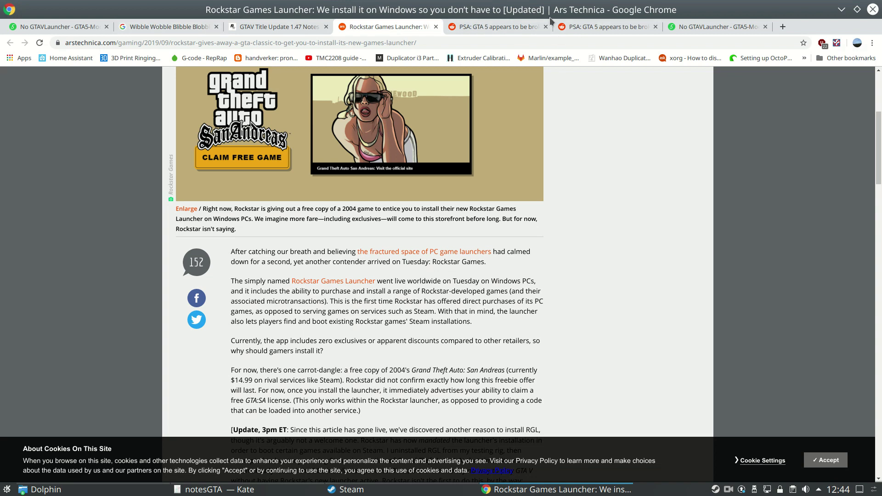
left_click(519, 27)
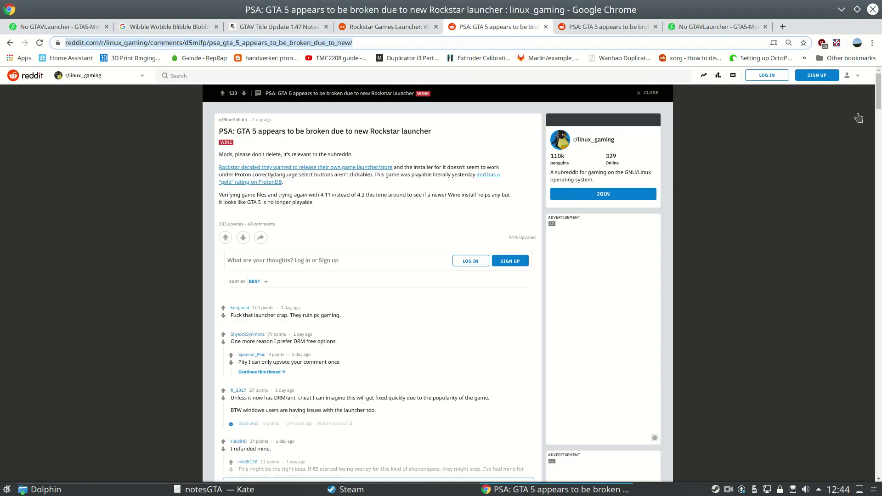
left_click_drag(880, 97, 845, 131)
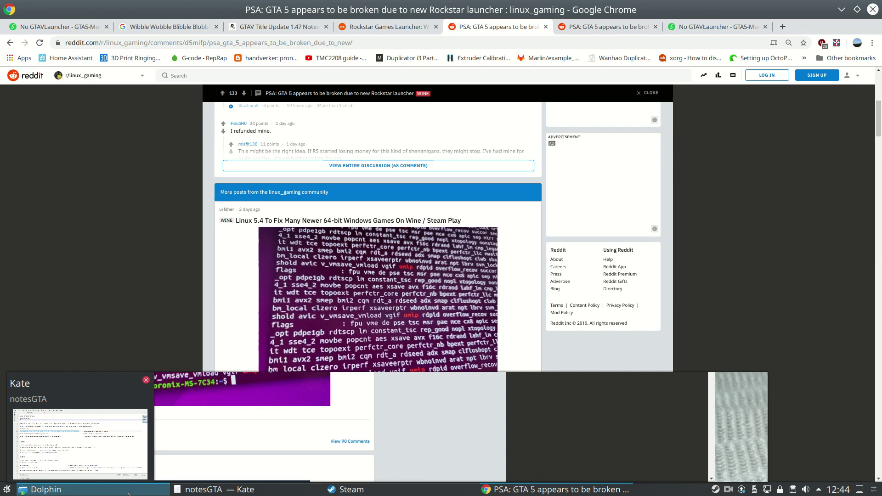
Copy the gta5-mods link line from the notes and load it in the mod page tab
mouse_move(46, 489)
left_click(216, 489)
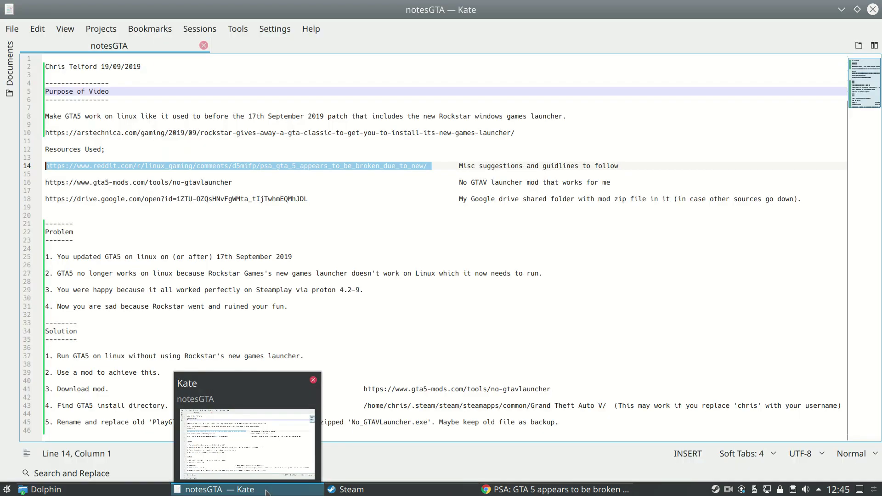
triple_click(241, 184)
key("ctrl+c")
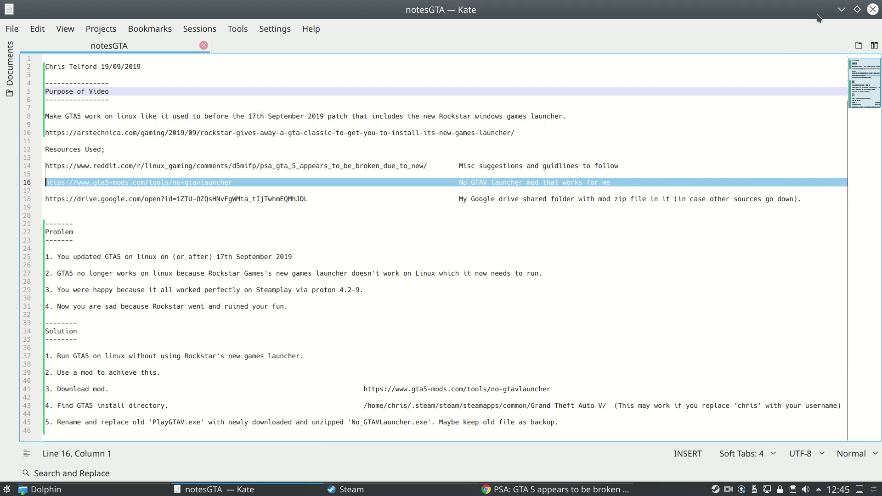
left_click(842, 10)
left_click(725, 26)
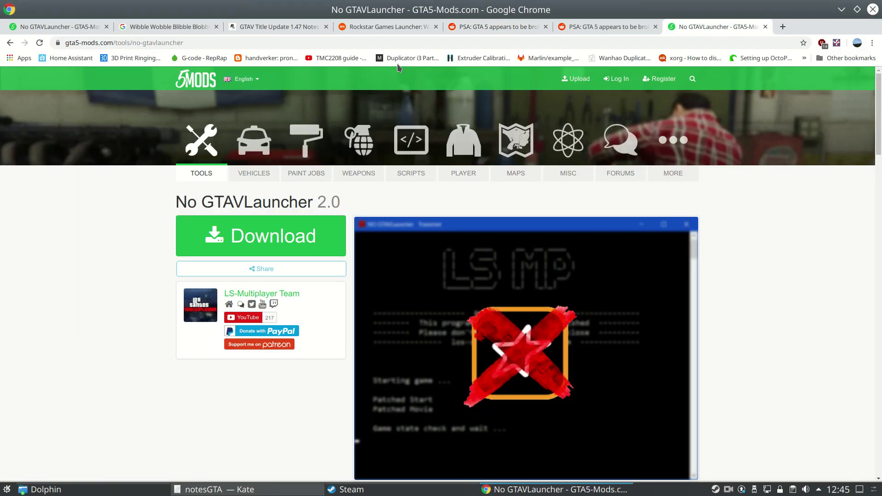
left_click(391, 41)
key("ctrl+v")
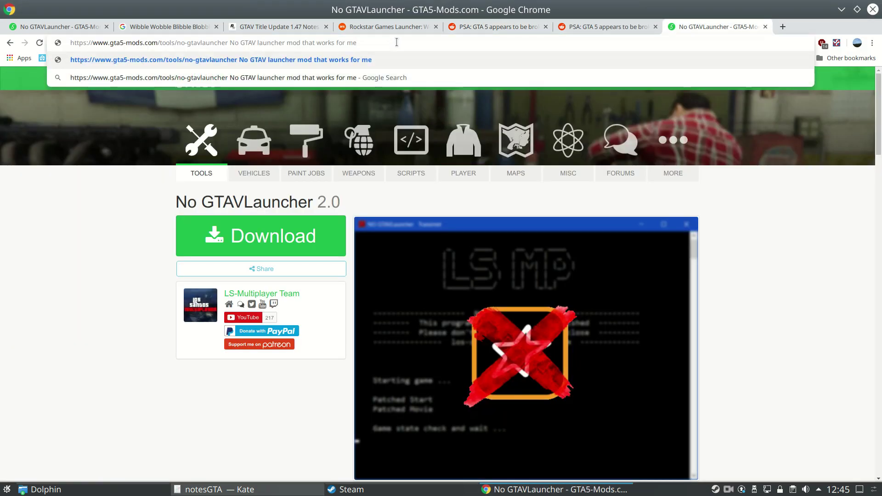
key("ctrl+BackSpace")
key("ctrl+BackSpace")
key("ctrl+BackSpace")
key("ctrl+BackSpace")
key("ctrl+BackSpace")
key("ctrl+BackSpace")
key("ctrl+BackSpace")
key("ctrl+BackSpace")
key("Return")
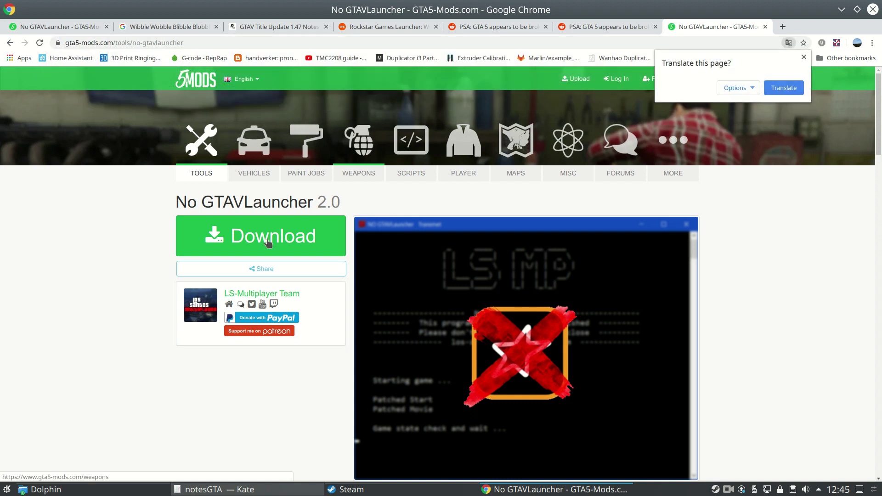
Translate the No GTAVLauncher 2.0 page, then bring up the No_GTAVLauncher downloads folder in Dolphin
left_click(787, 89)
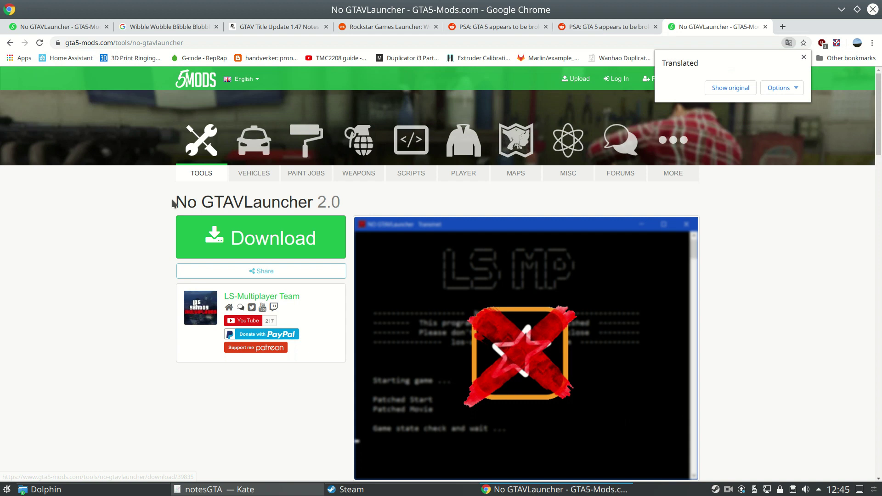
left_click_drag(174, 203, 352, 207)
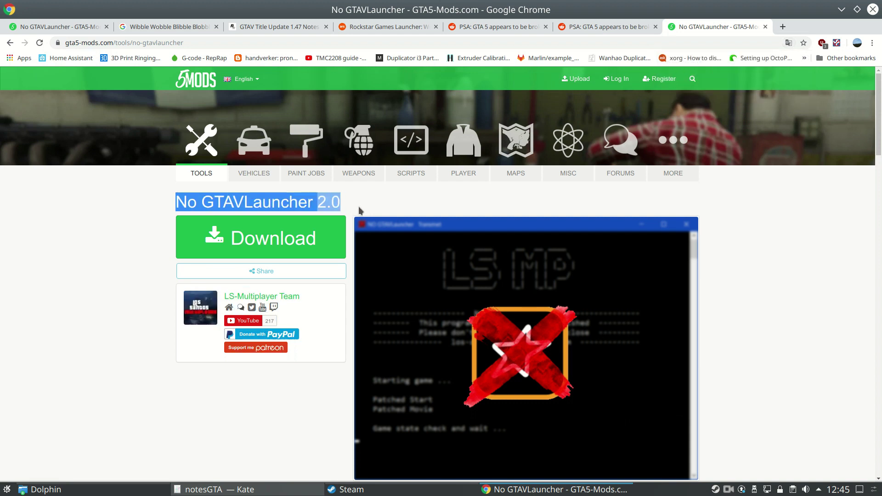
left_click(136, 491)
left_click(115, 419)
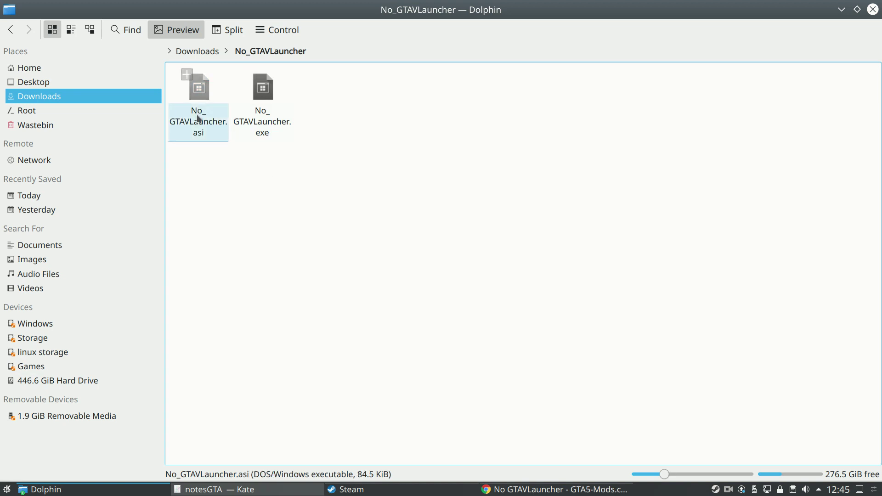
Select No_GTAVLauncher.exe (149.0 KiB) in the Downloads/No_GTAVLauncher folder
left_click(257, 111)
left_click(308, 191)
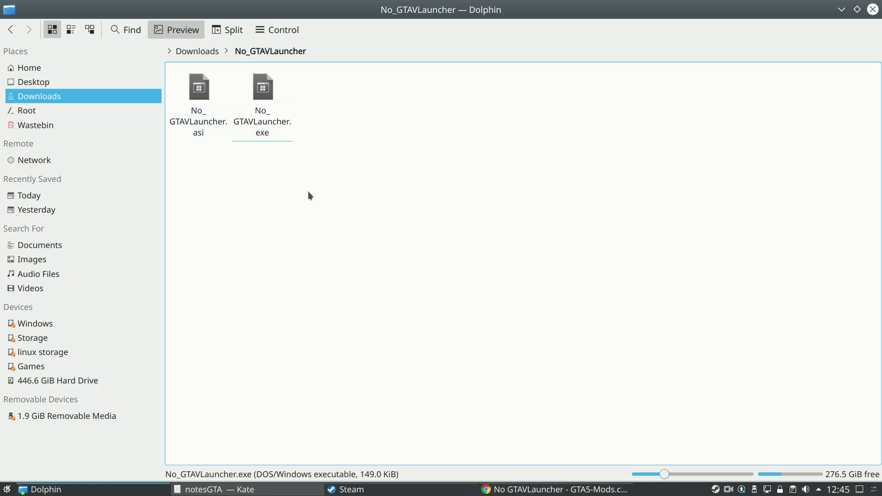
left_click(266, 123)
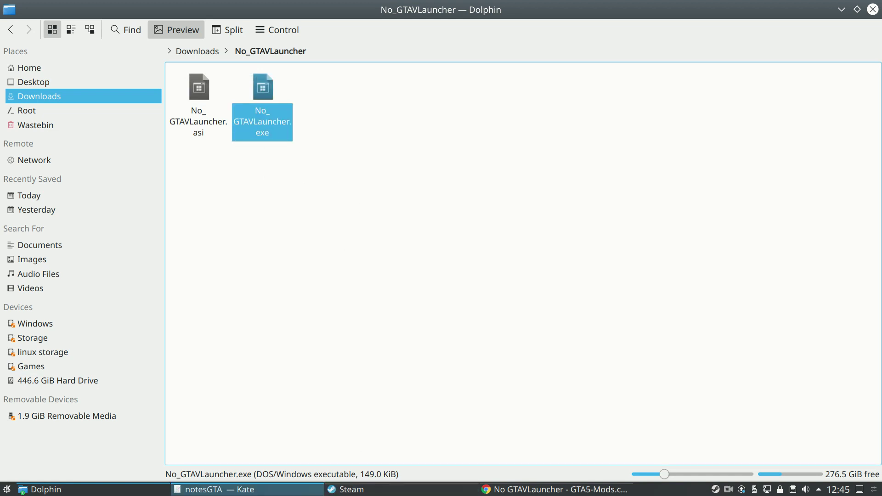
Open Grand Theft Auto V's install folder via Properties > Local Files > Browse Local Files
left_click(387, 491)
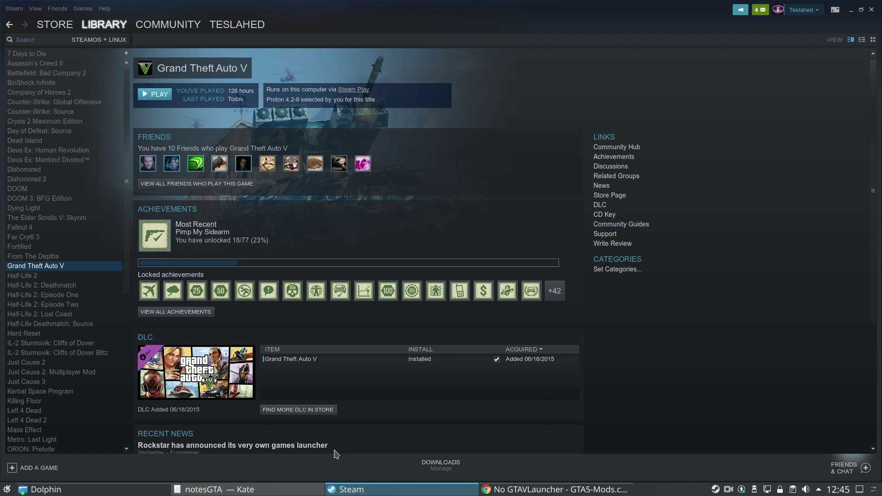
right_click(37, 269)
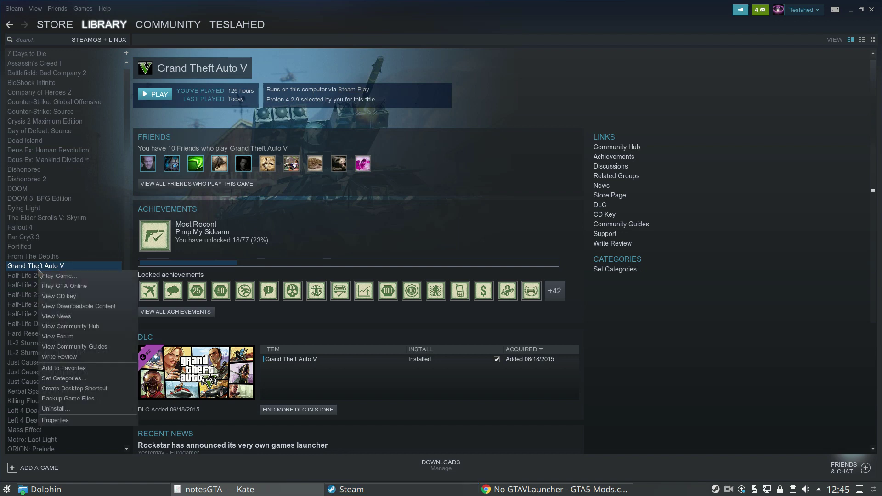
left_click(68, 421)
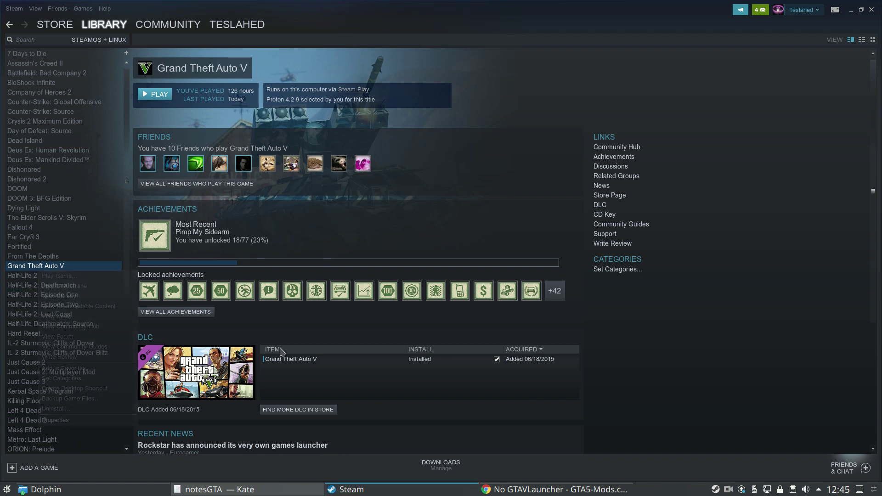
left_click(276, 76)
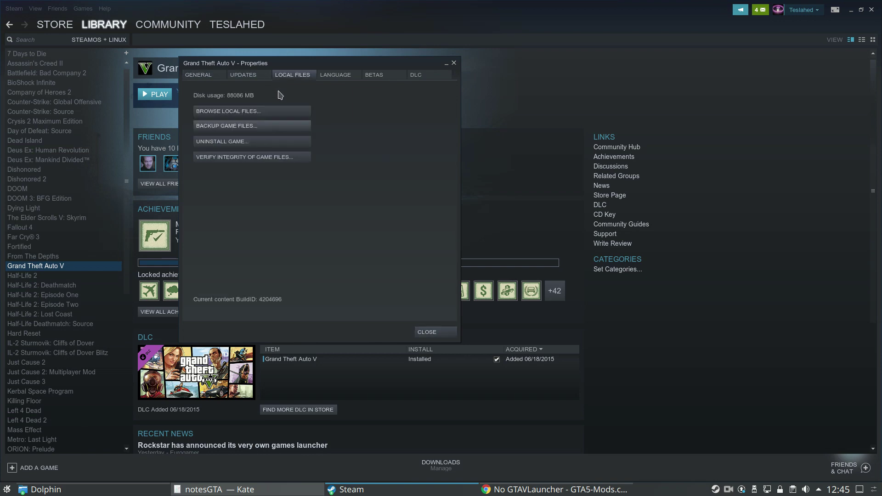
left_click(250, 113)
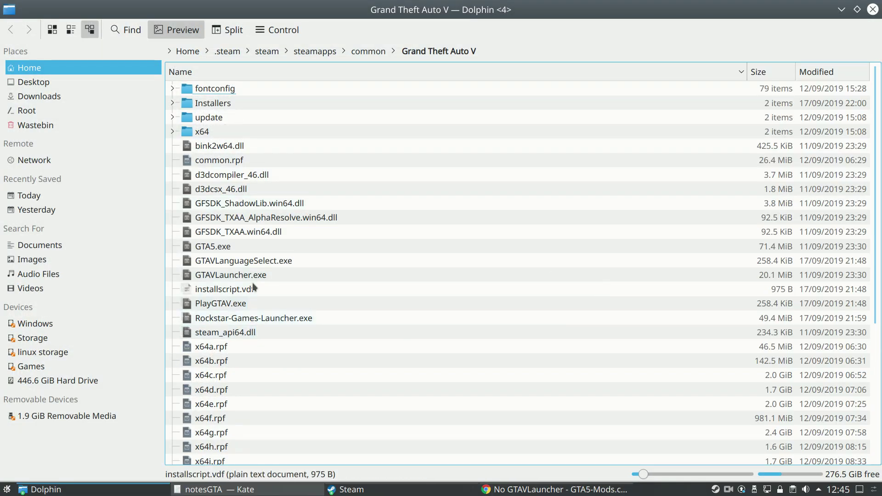
Back up the original PlayGTAV.exe by renaming it to PlayGTAV.exebak
left_click(255, 273)
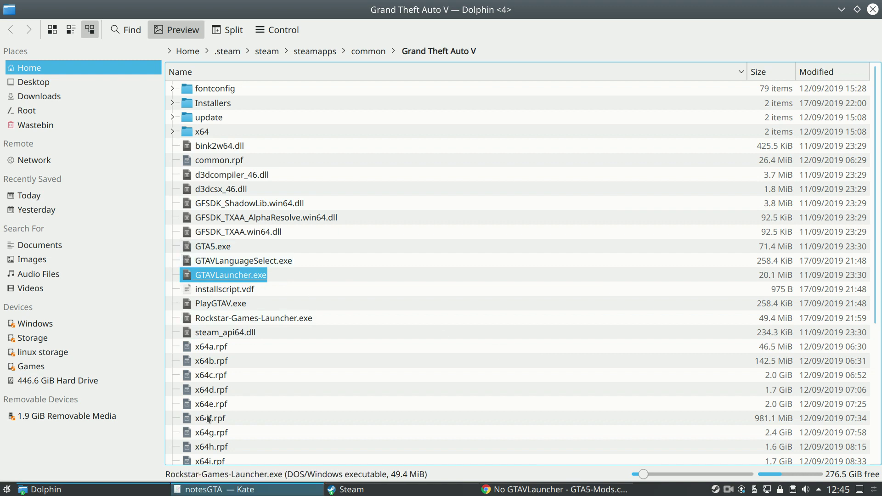
left_click(219, 305)
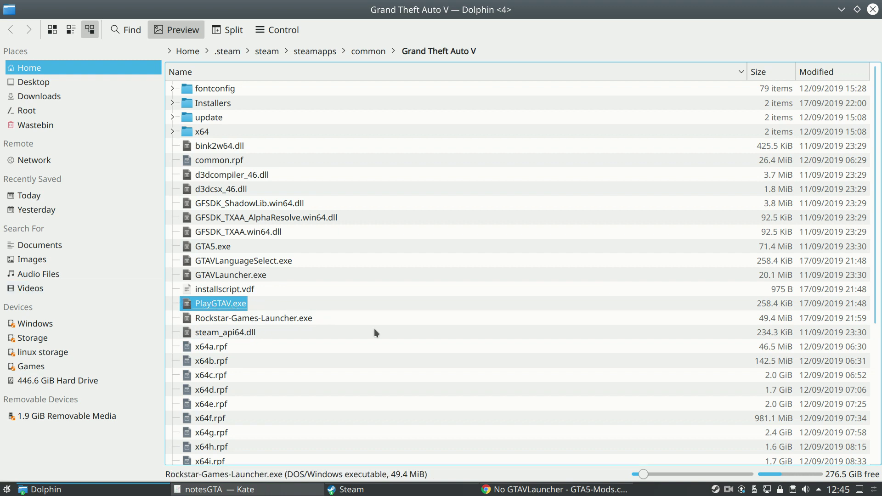
key("F2")
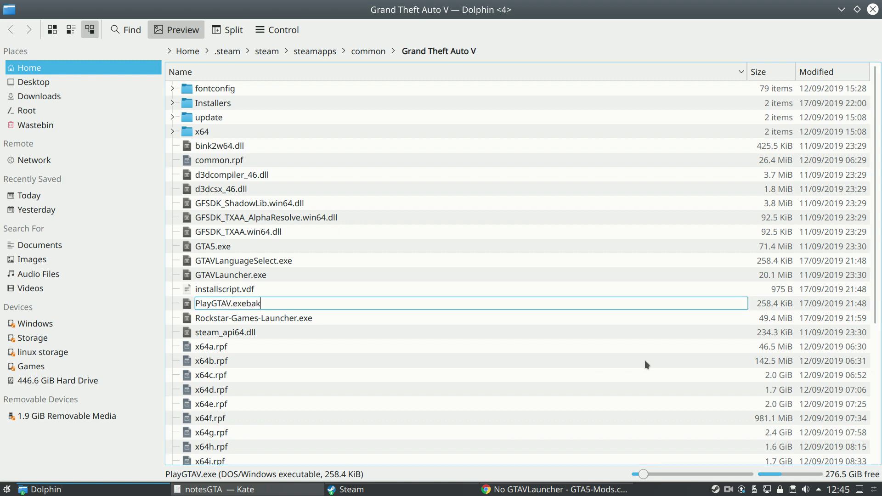
type("bak")
key("Return")
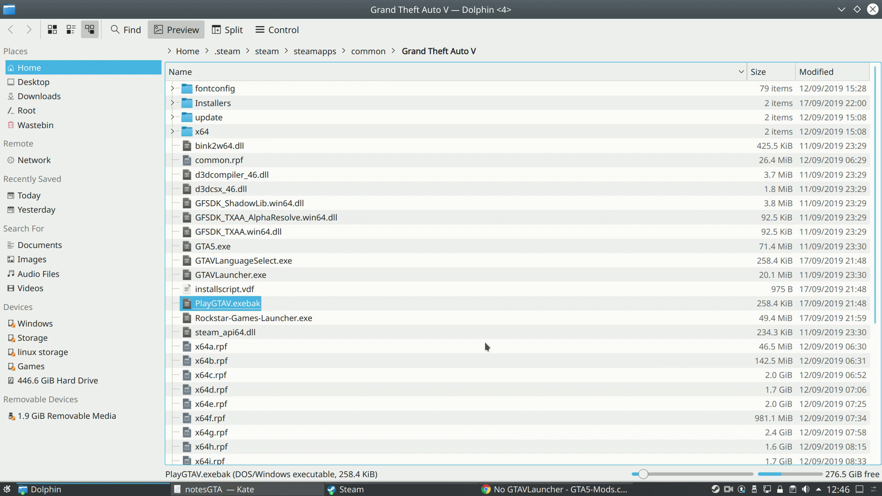
Paste No_GTAVLauncher.exe into the game folder and rename the copy to PlayGTAV.exe
key("ctrl+v")
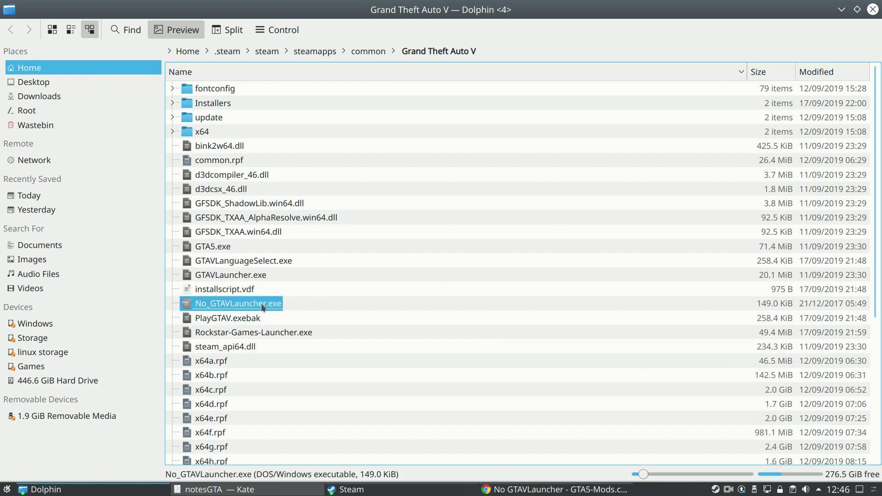
left_click(230, 319)
left_click(230, 318)
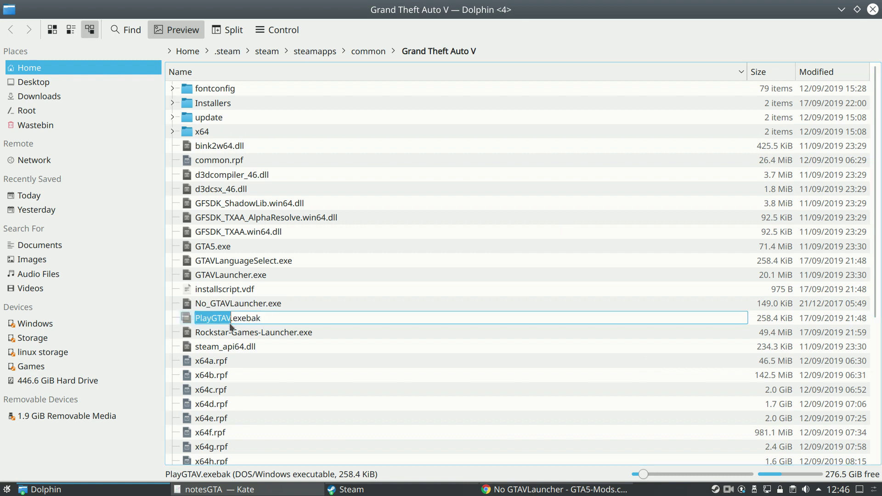
left_click(235, 318)
left_click_drag(247, 318, 212, 313)
key("ctrl+c")
left_click(241, 305)
left_click(255, 305)
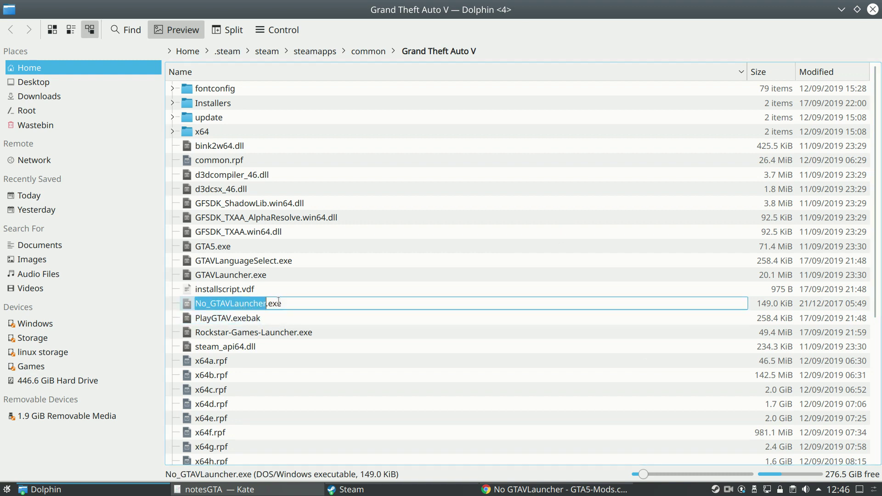
left_click(290, 304)
key("ctrl+a")
key("ctrl+v")
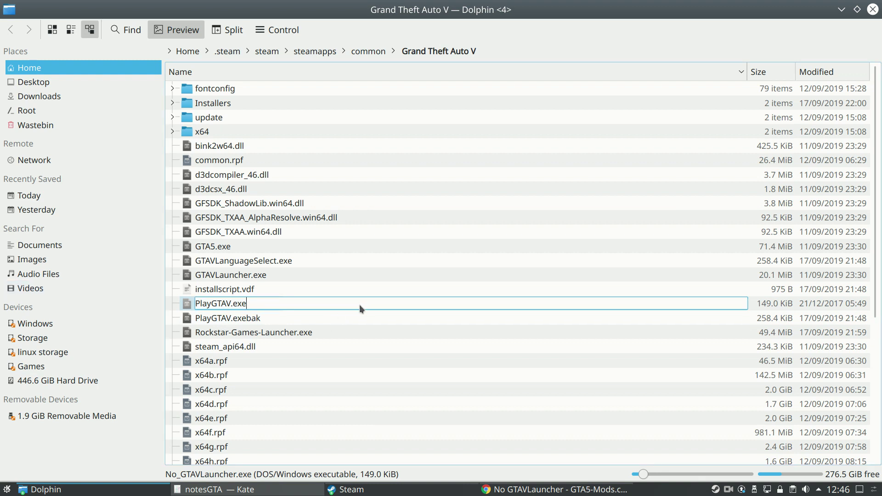
key("Return")
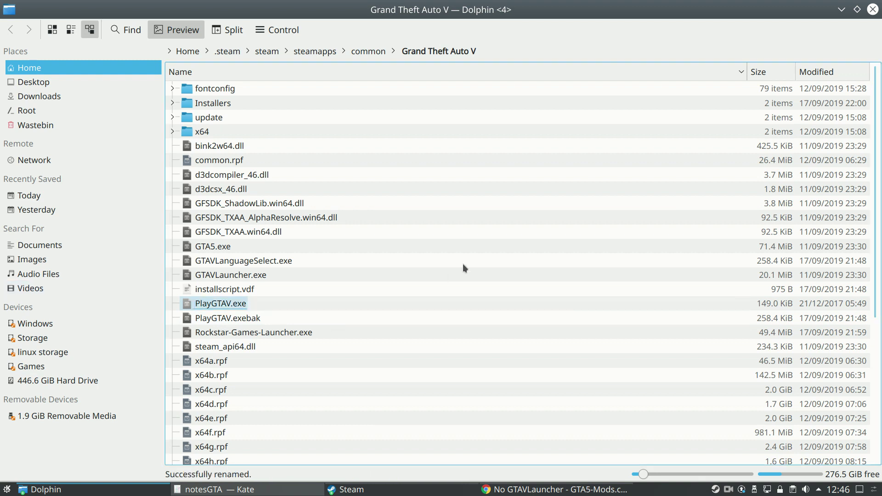
Close the Grand Theft Auto V properties window and launch the single-player game, not GTA Online
left_click(352, 490)
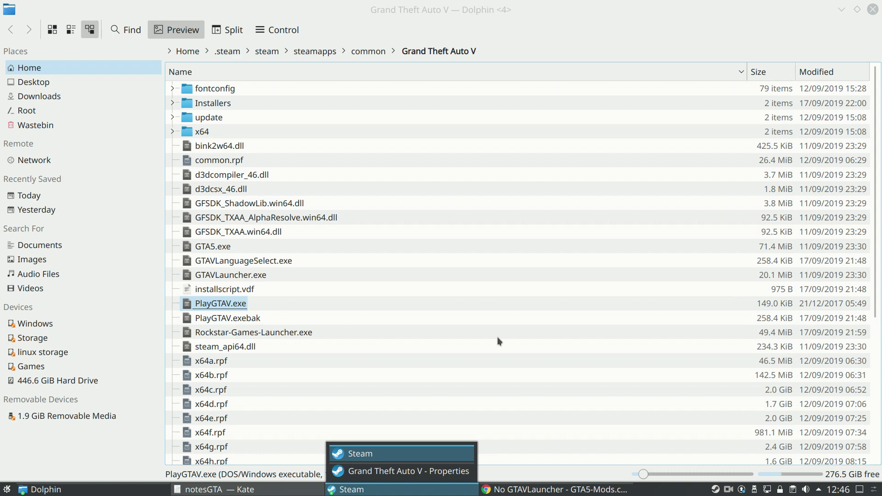
left_click(406, 469)
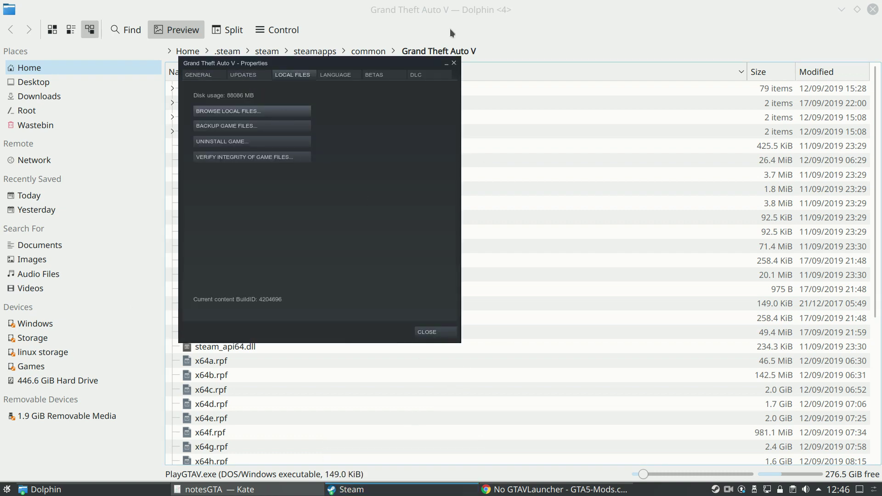
left_click(453, 61)
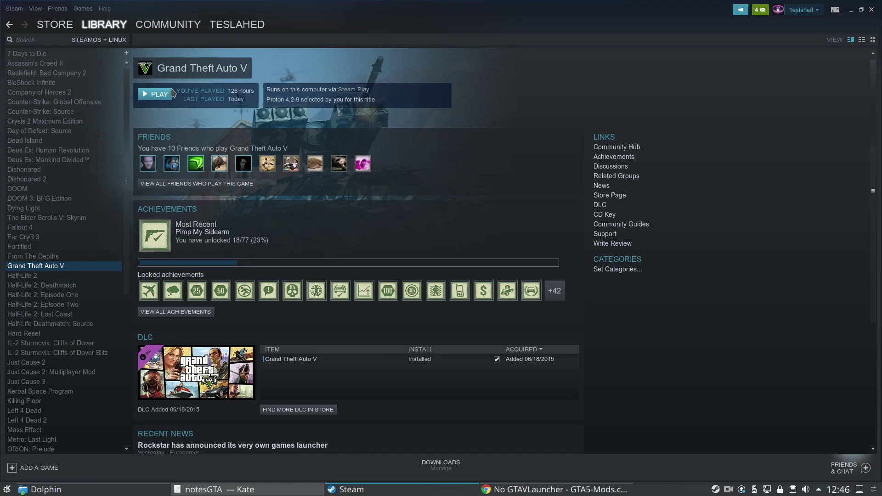
left_click(162, 100)
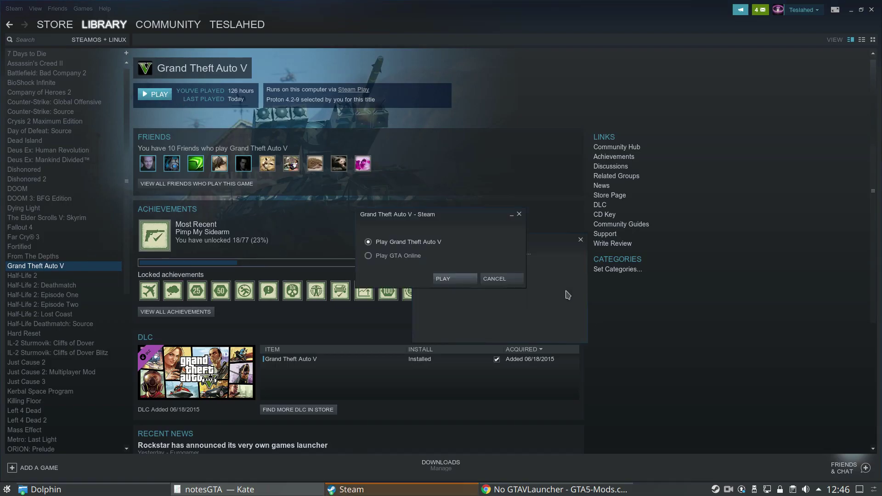
left_click(444, 278)
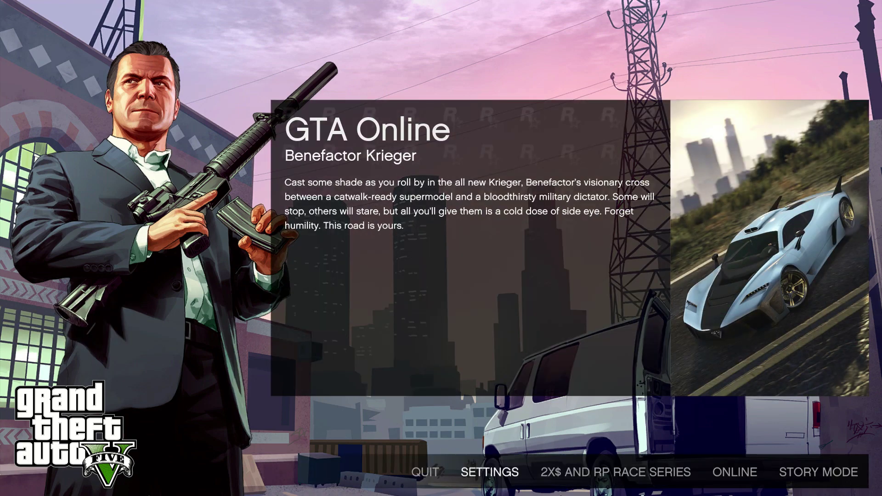
Choose Story Mode from the main menu and load in behind the wheel of a Canis Bodhi
left_click(800, 478)
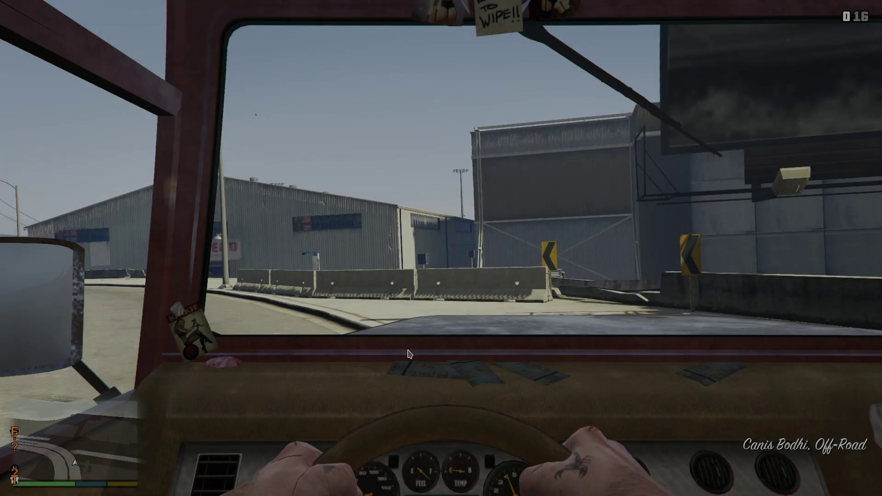
Return to the game window and toggle the pause menu before resuming play
key("alt+Tab")
left_click(609, 490)
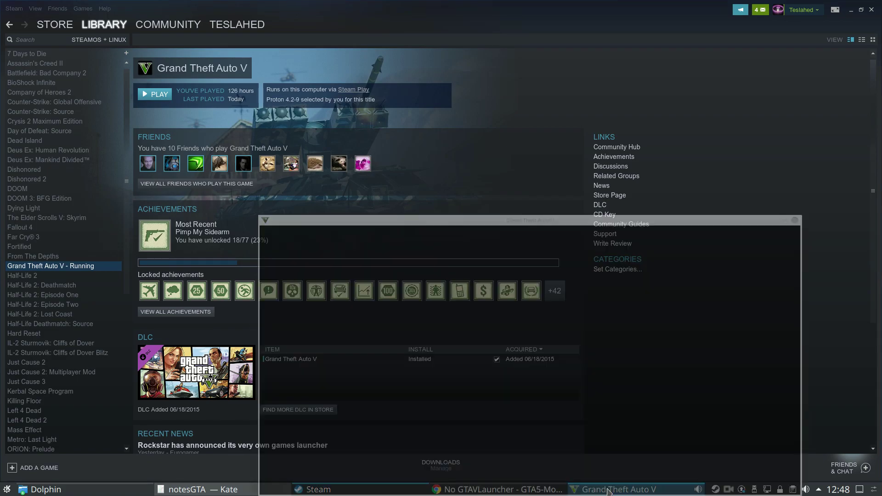
key("Escape")
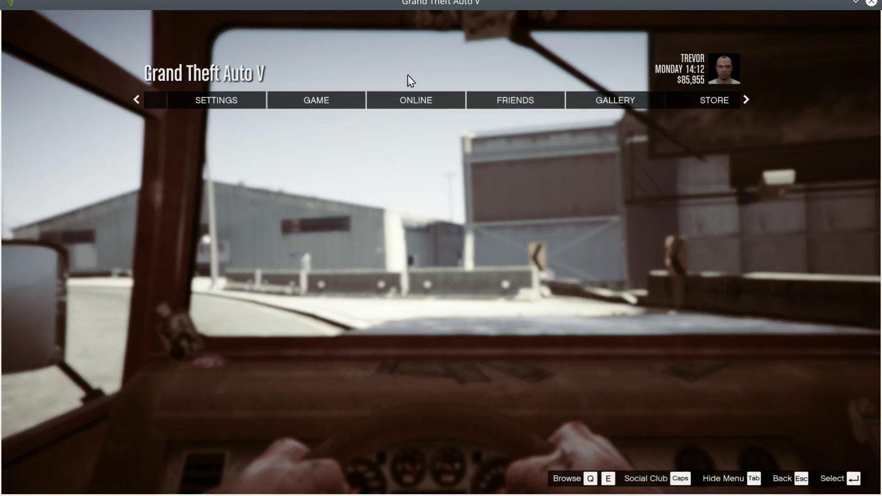
key("q")
key("Escape")
key("alt")
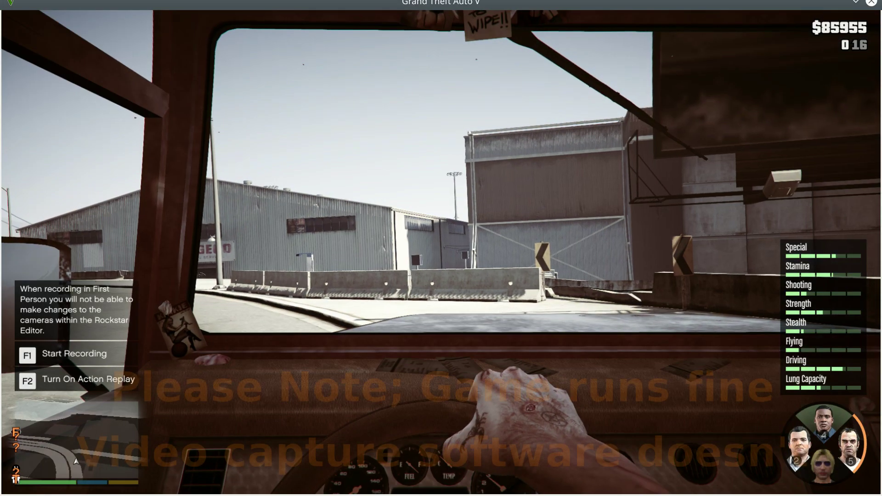
key("Escape")
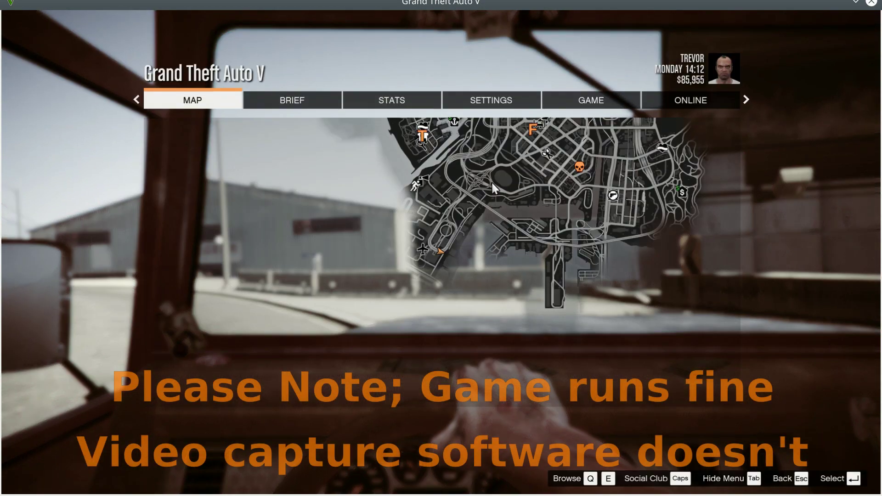
key("Escape")
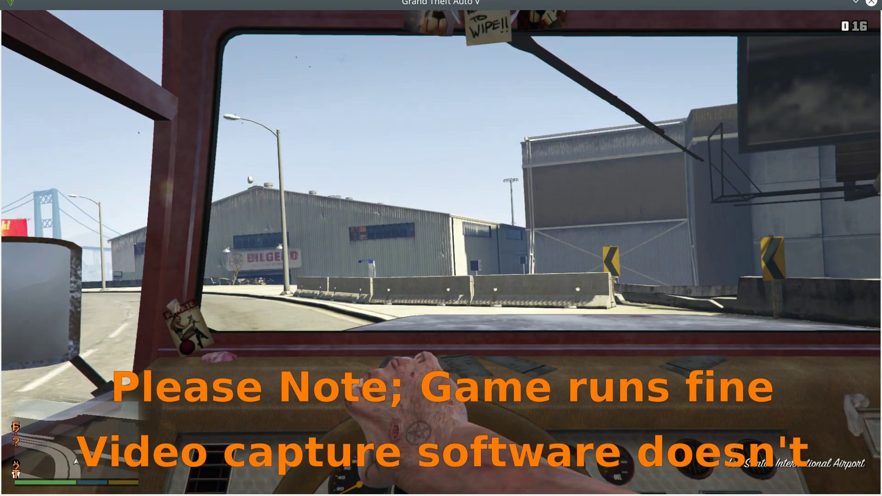
Drive the truck down the road past the warehouse and onto the ramp
key("a")
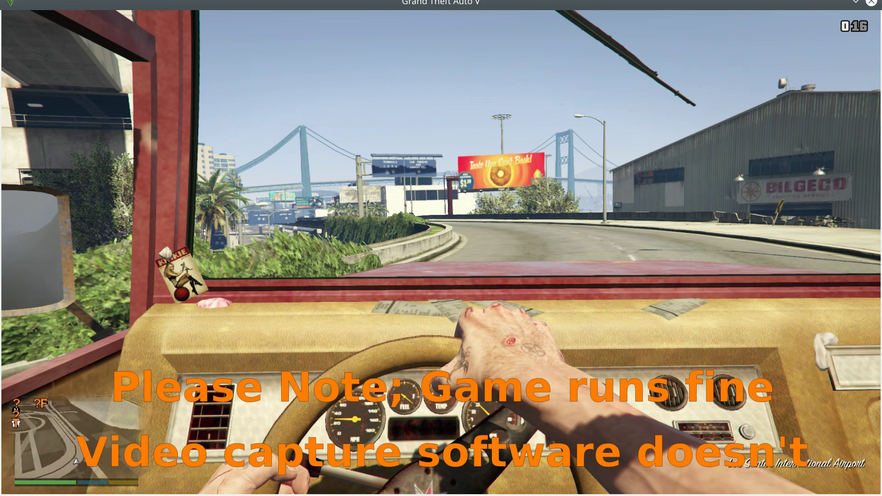
key("d")
key("a")
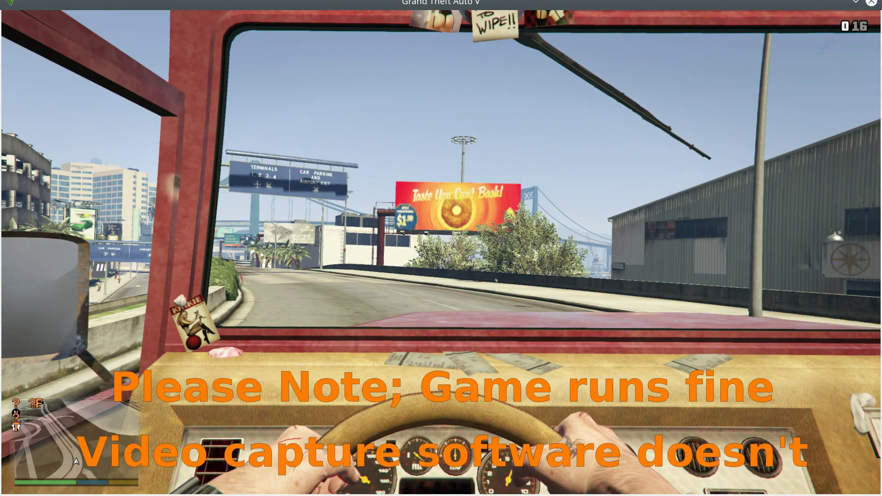
key("a")
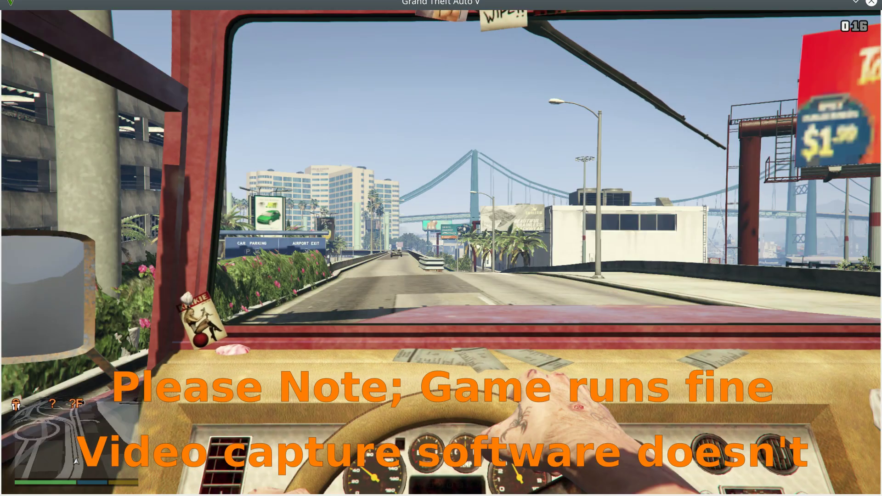
key("a")
key("d")
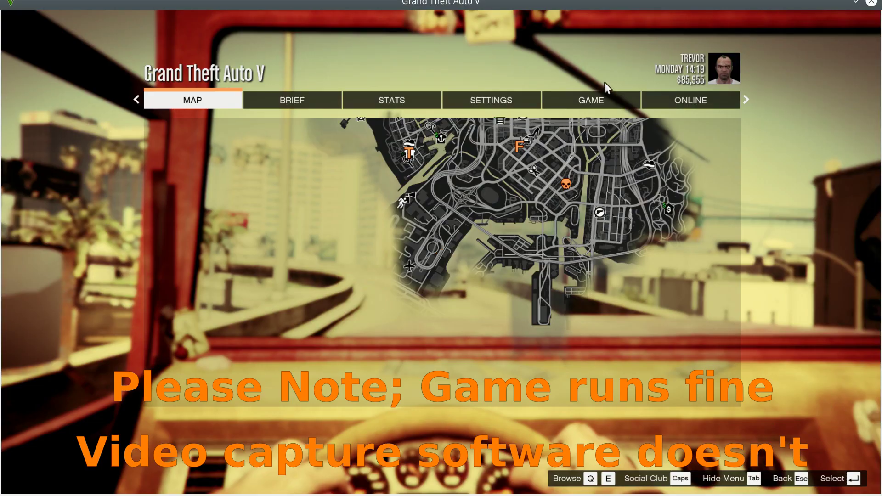
Quit Grand Theft Auto V through the pause menu's Game > Exit Game and confirm
left_click(591, 100)
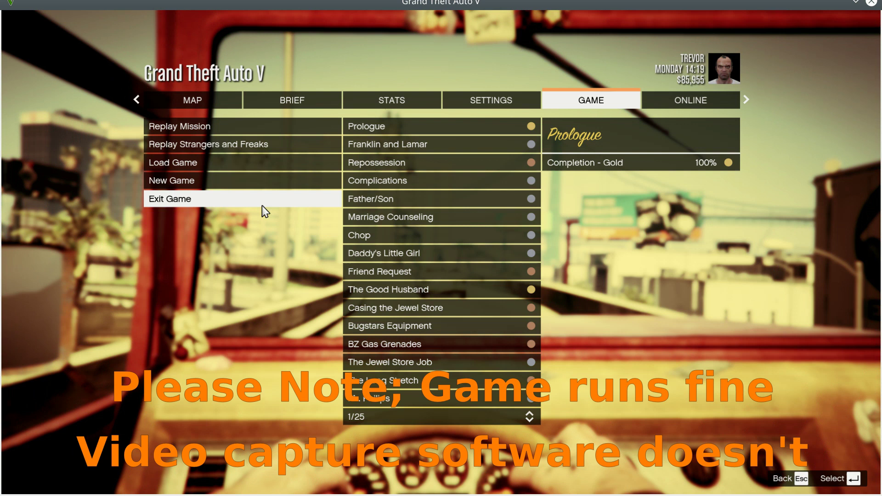
left_click(263, 207)
left_click(360, 221)
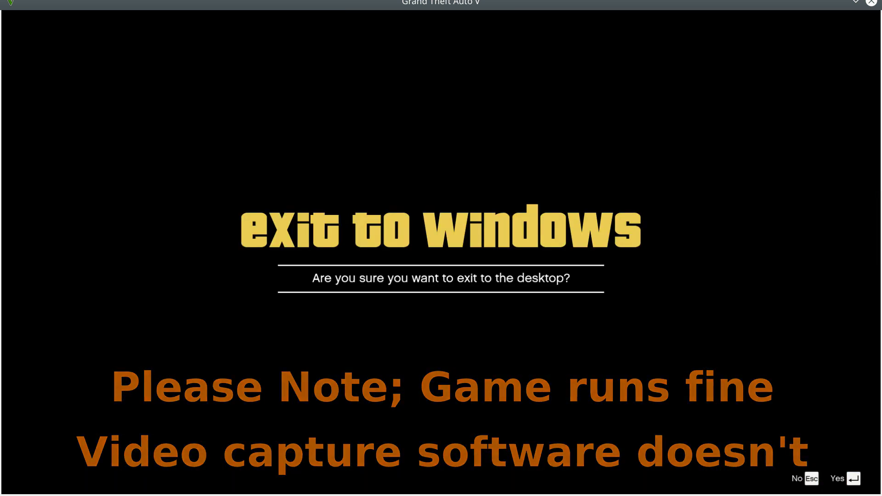
key("Return")
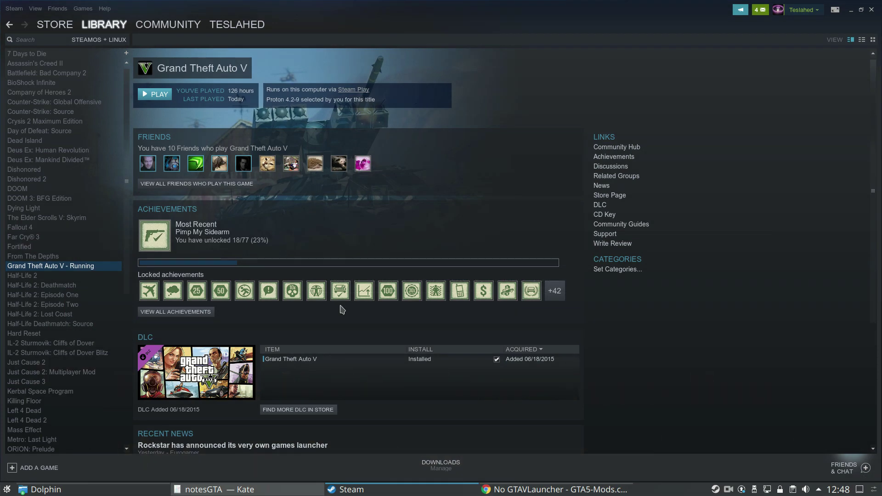
Bring notesGTA to the front and highlight the Problem statements on lines 25-31
left_click(216, 489)
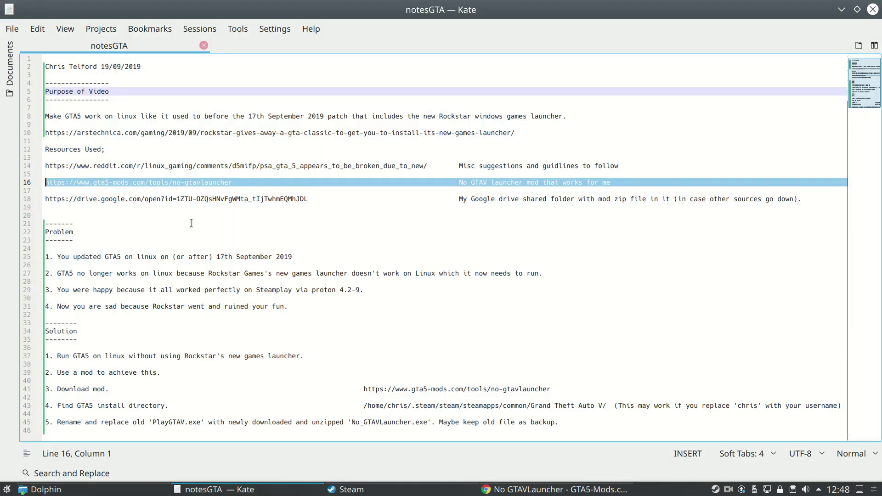
left_click(216, 225)
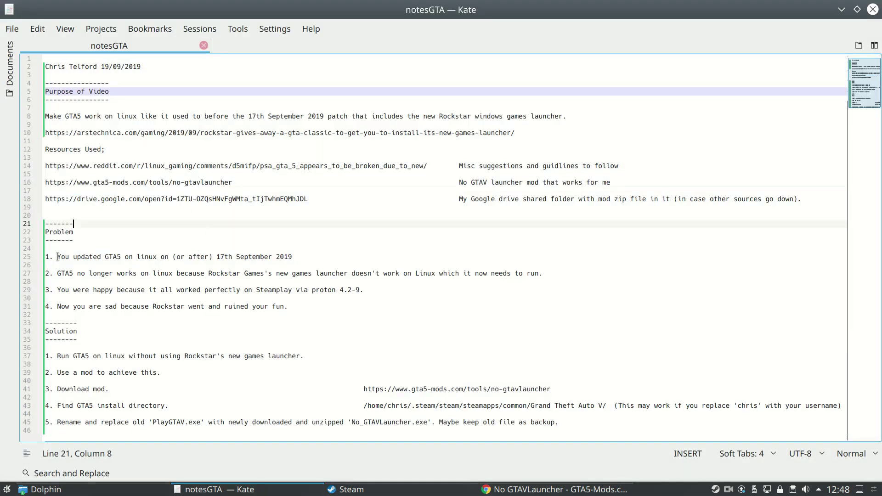
left_click_drag(57, 256, 335, 256)
left_click(335, 255)
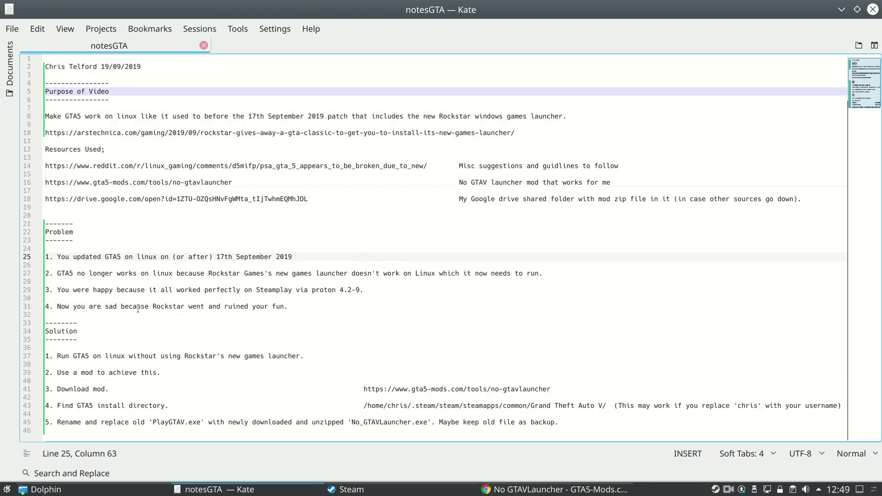
left_click_drag(101, 288, 398, 289)
left_click_drag(277, 307, 289, 307)
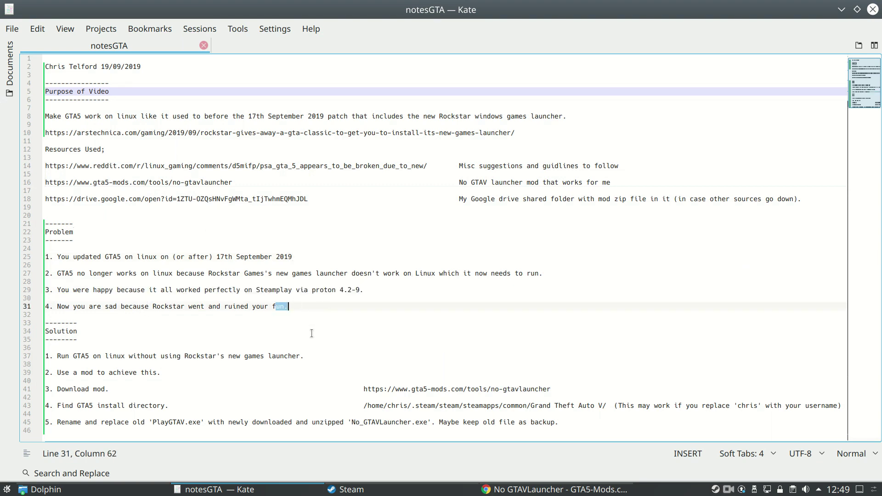
Highlight the Solution steps on lines 37-43, including the mod download URL on line 41
left_click_drag(55, 357, 352, 358)
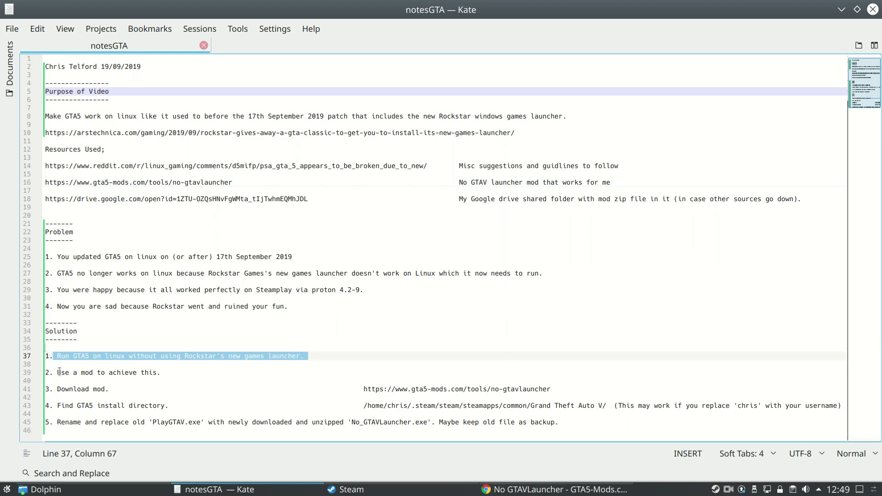
left_click_drag(61, 373, 192, 369)
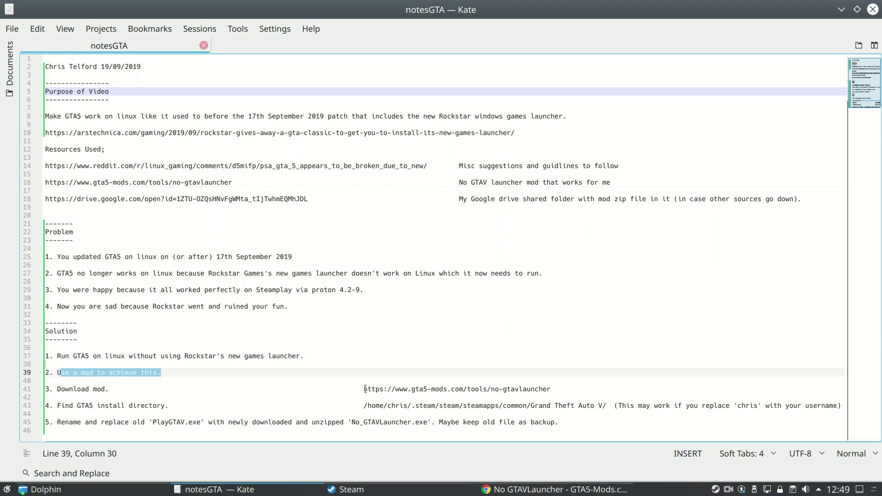
left_click_drag(364, 390, 528, 389)
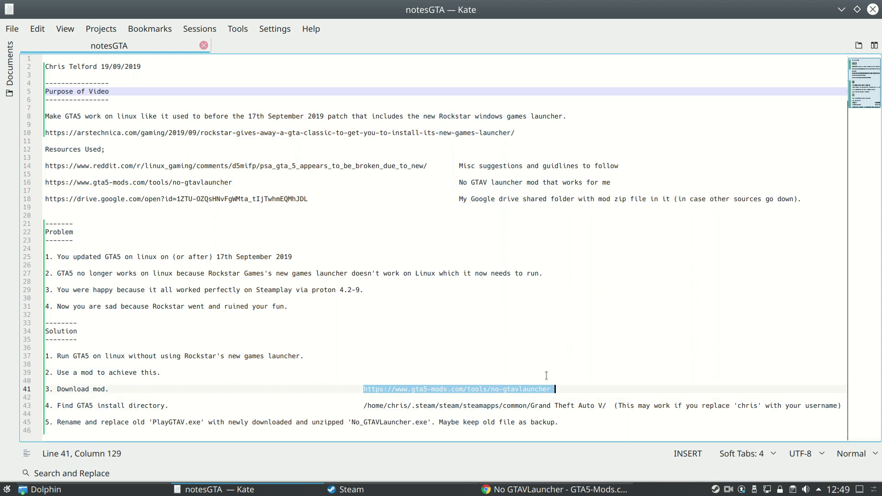
left_click(575, 388)
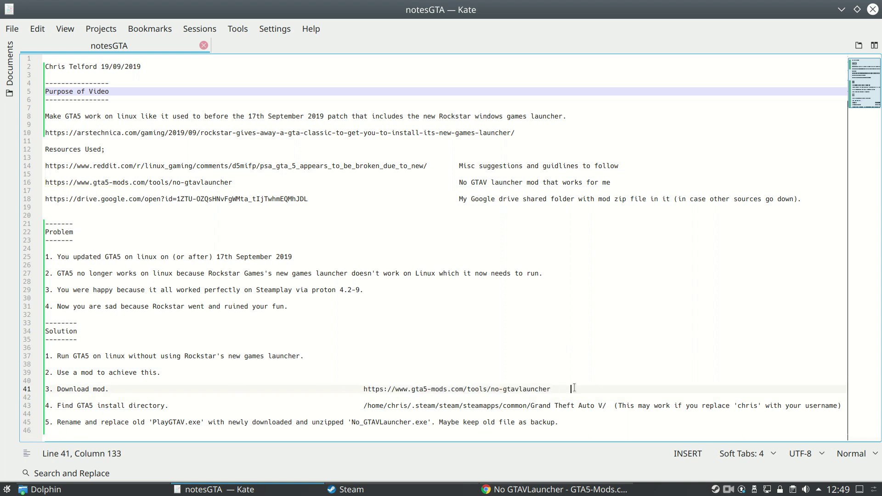
left_click(552, 389)
left_click_drag(551, 389, 364, 389)
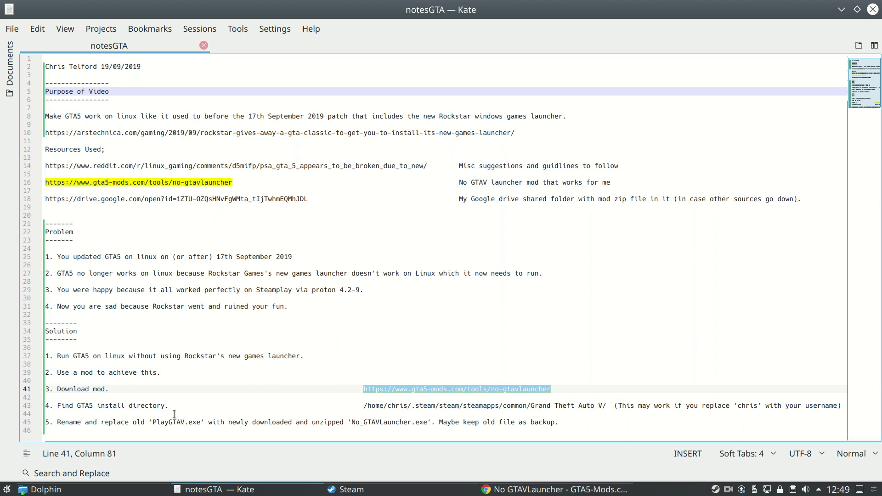
left_click_drag(57, 406, 186, 416)
left_click(175, 410)
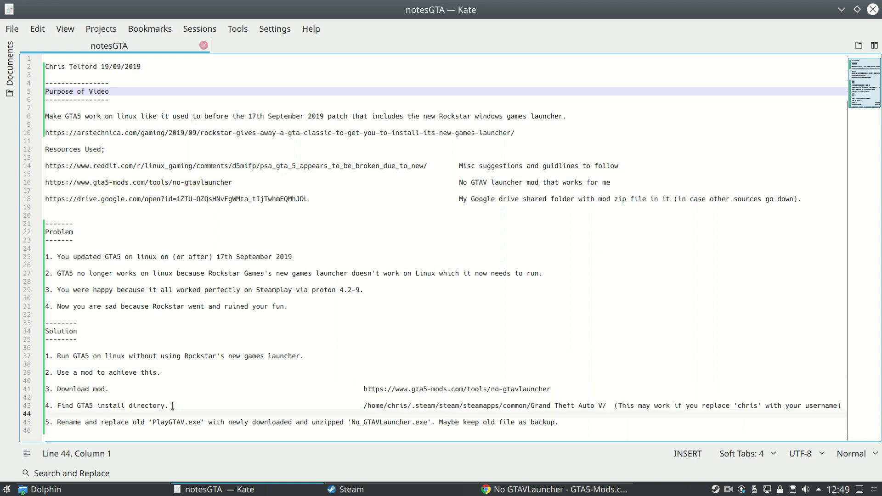
left_click_drag(363, 405, 607, 406)
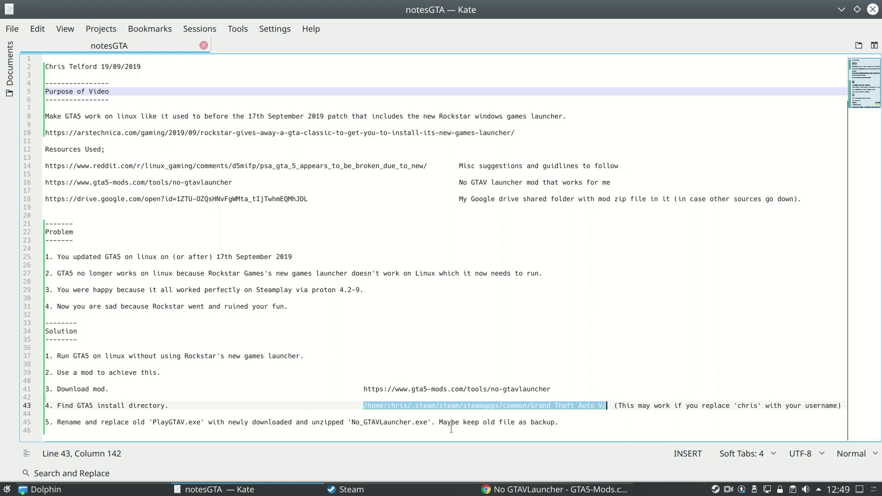
left_click(564, 422)
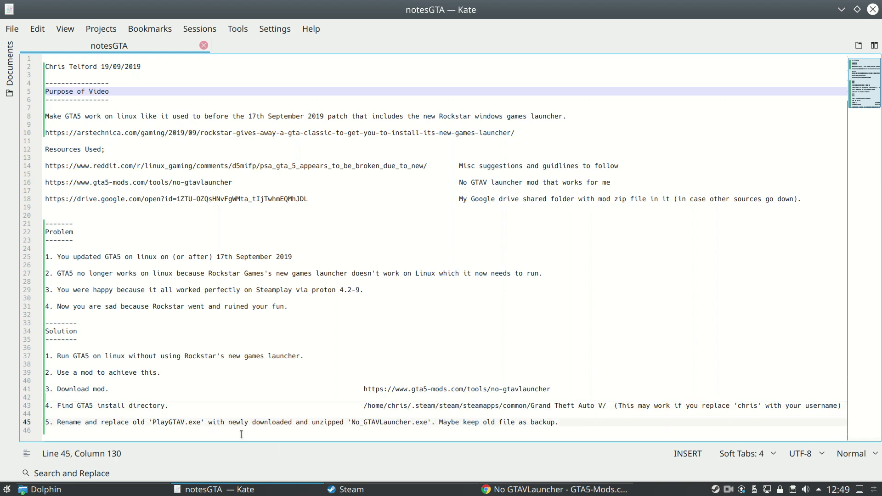